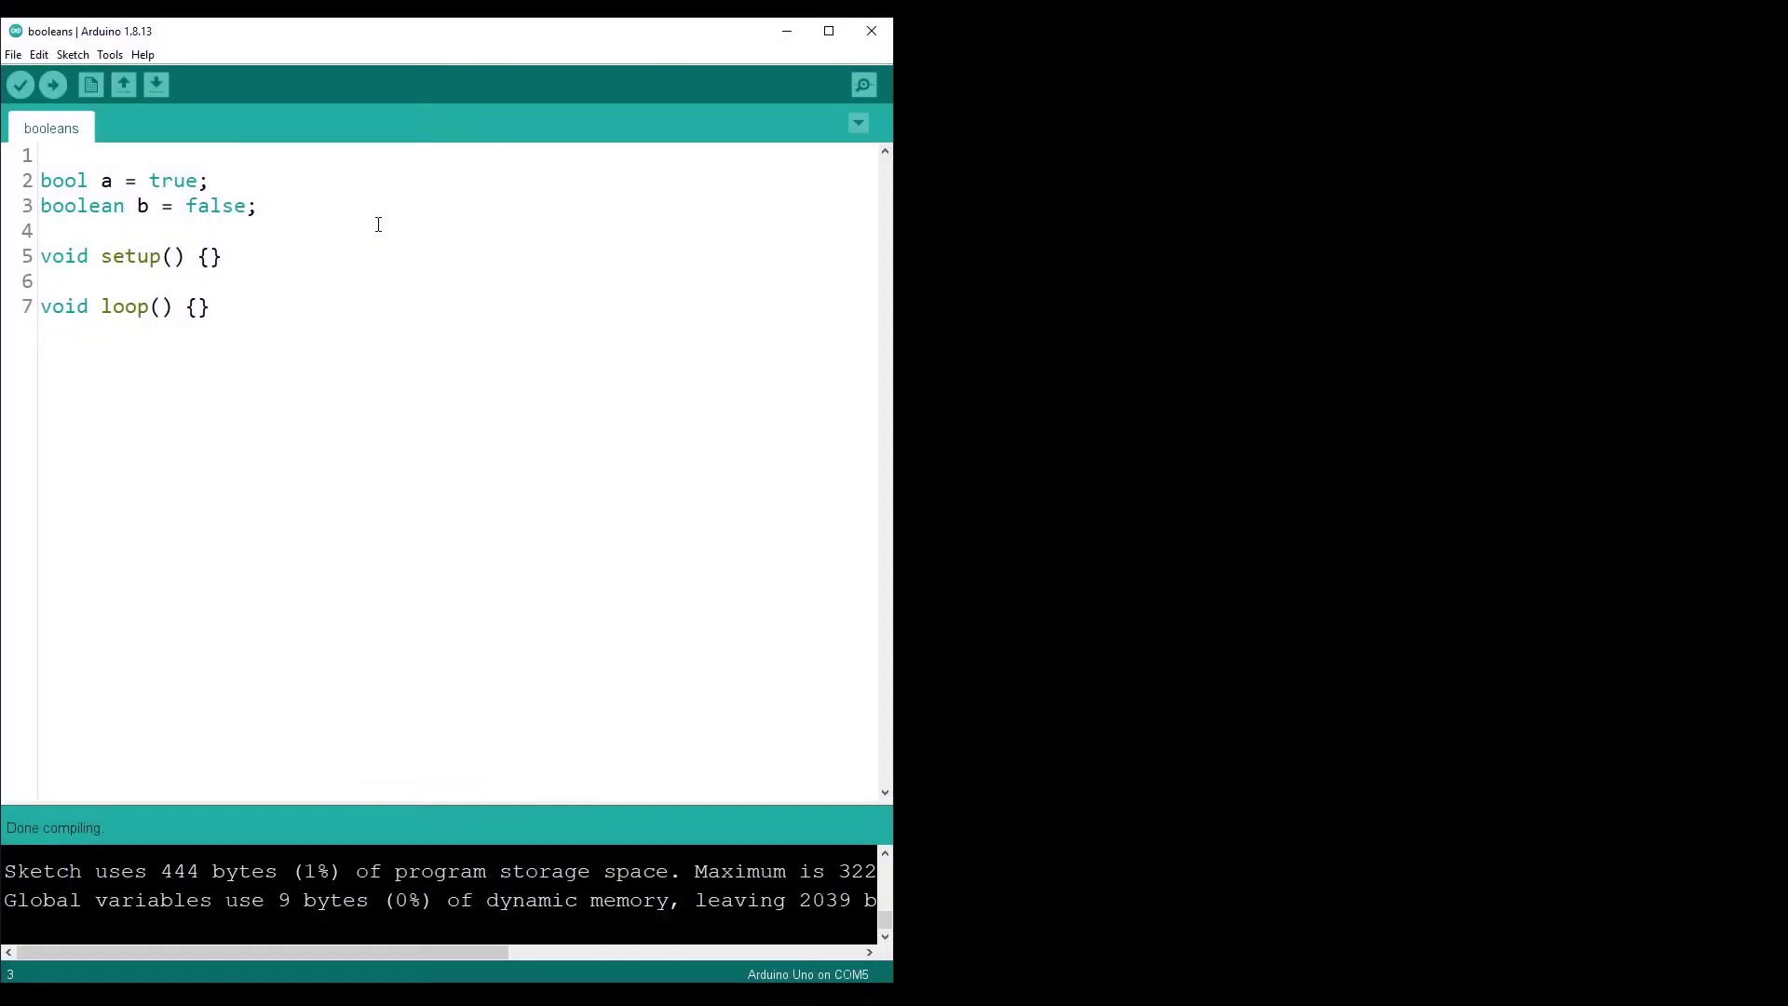
# Compare the bool and boolean declarations in the sketch and verify that it compiles.
pyautogui.click(80, 182)
pyautogui.doubleClick(80, 181)
pyautogui.moveTo(124, 205); pyautogui.dragTo(43, 206)
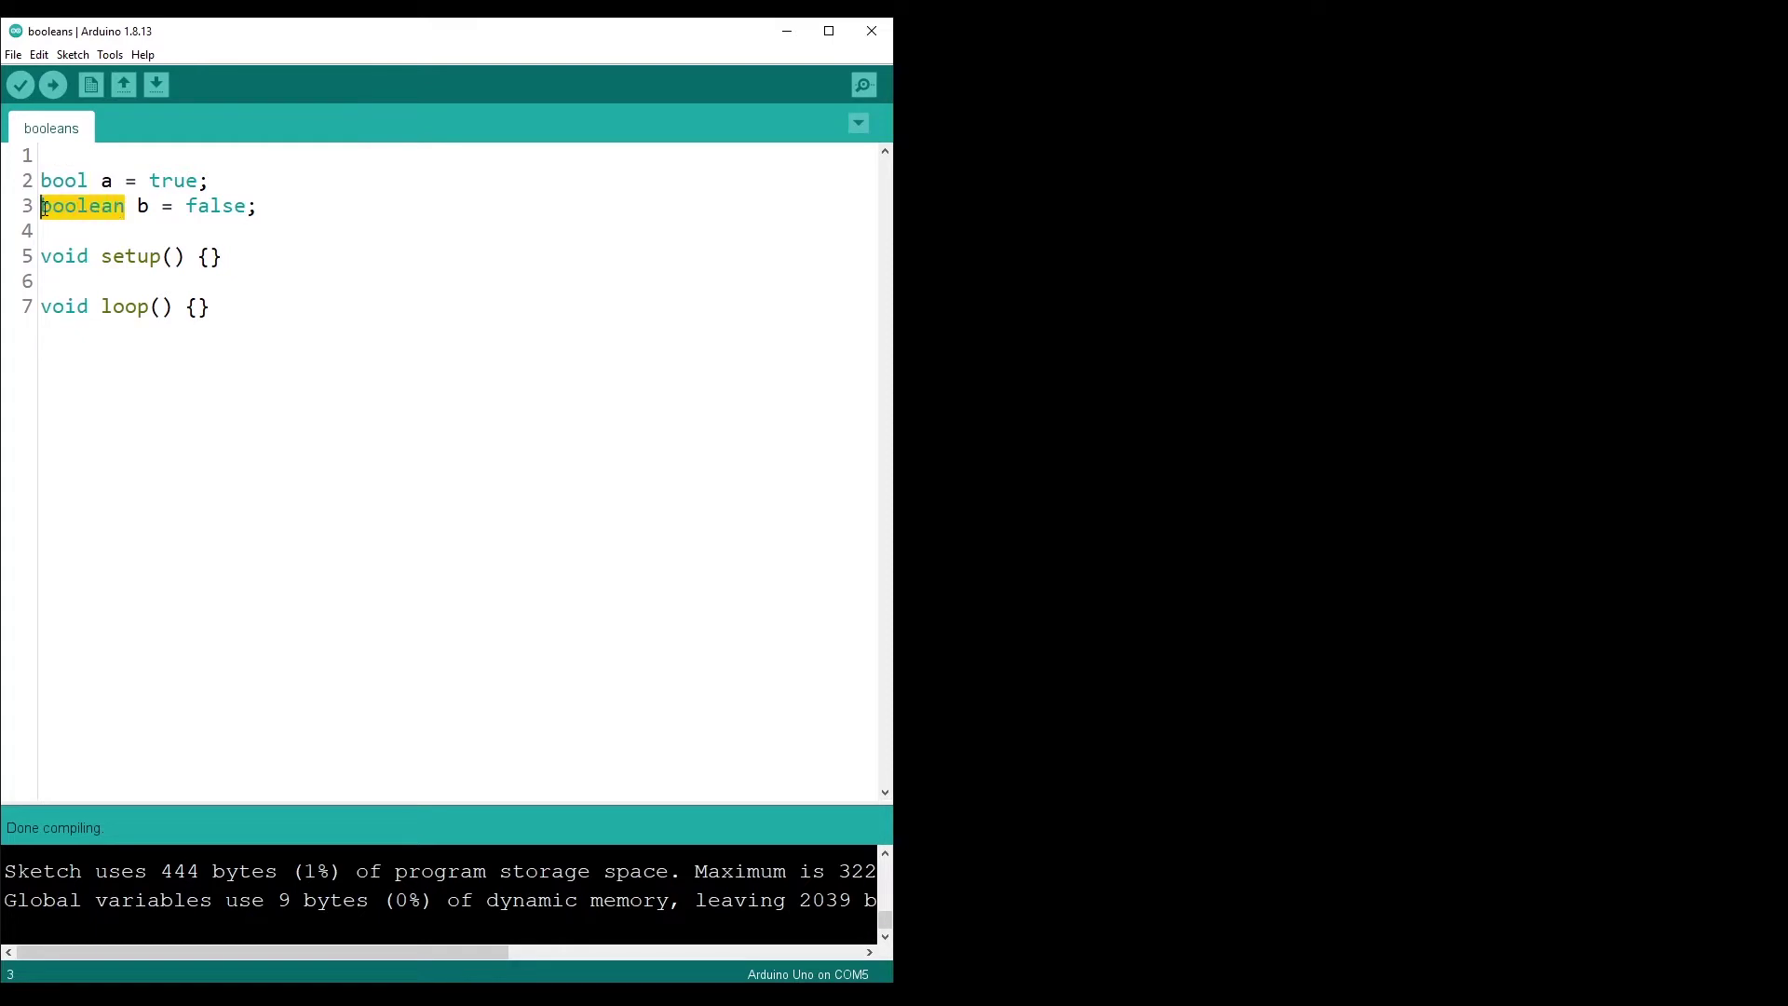
pyautogui.click(211, 179)
pyautogui.click(19, 86)
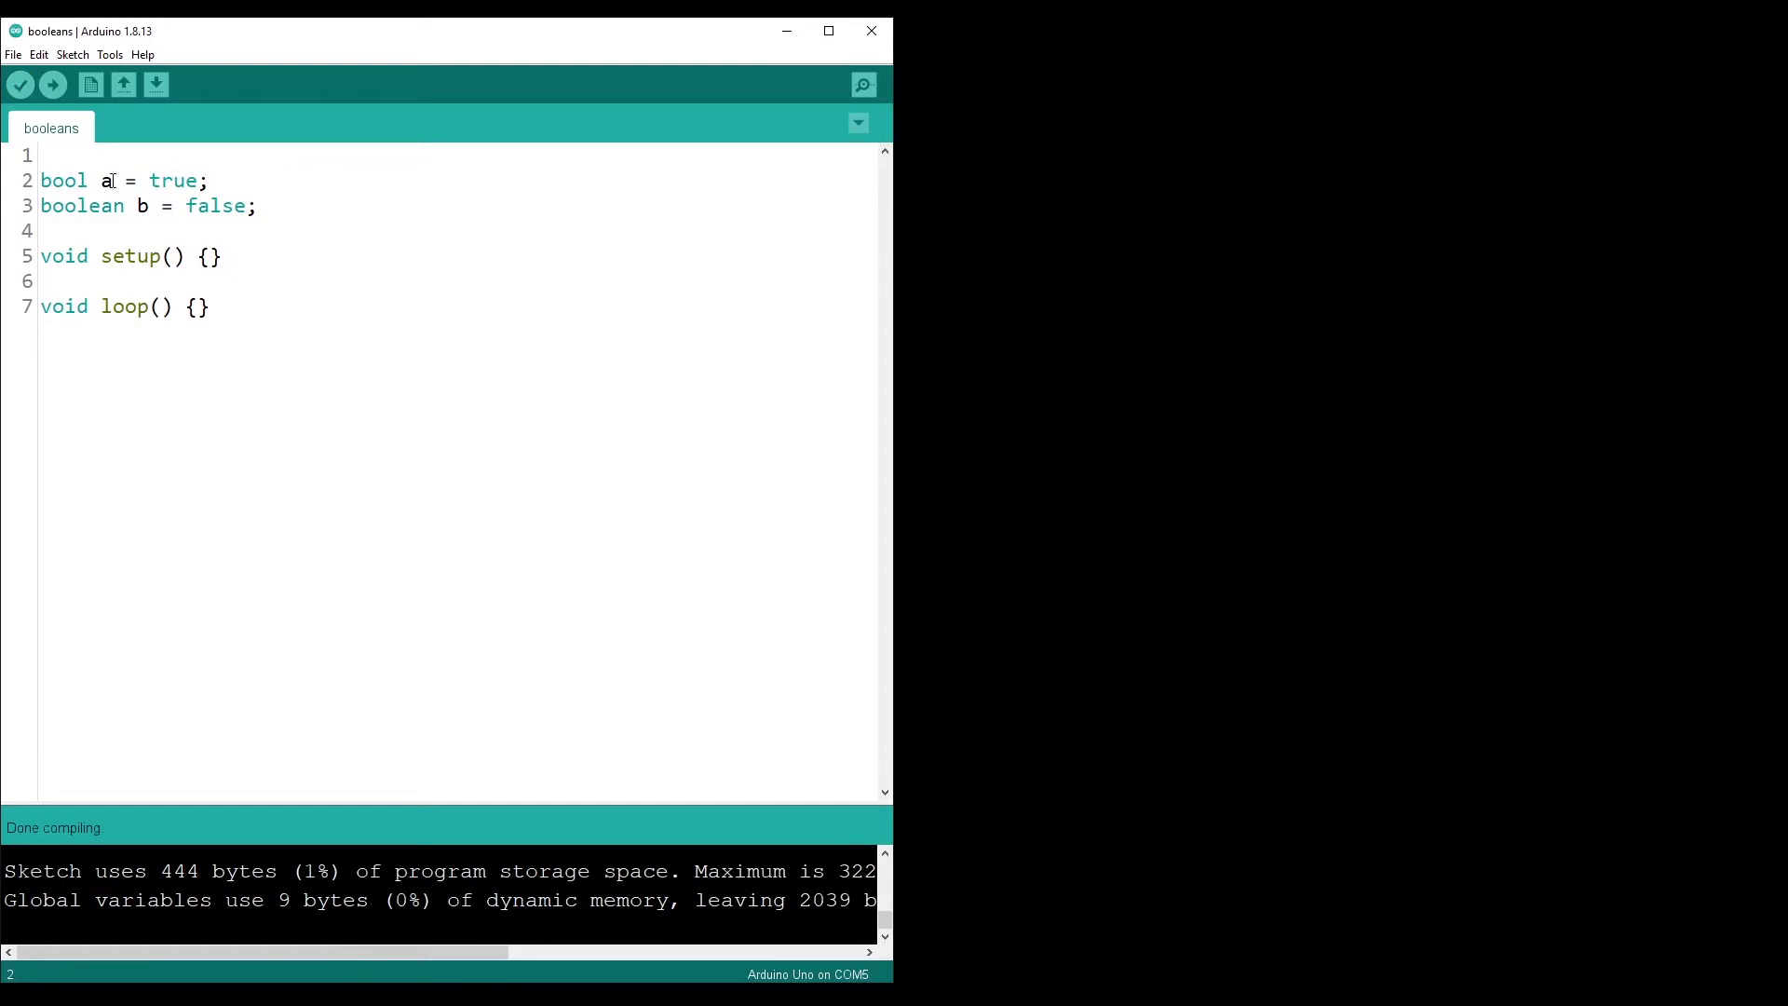
pyautogui.moveTo(89, 180)
pyautogui.mouseDown()
pyautogui.moveTo(49, 181)
pyautogui.moveTo(25, 206)
pyautogui.mouseUp()
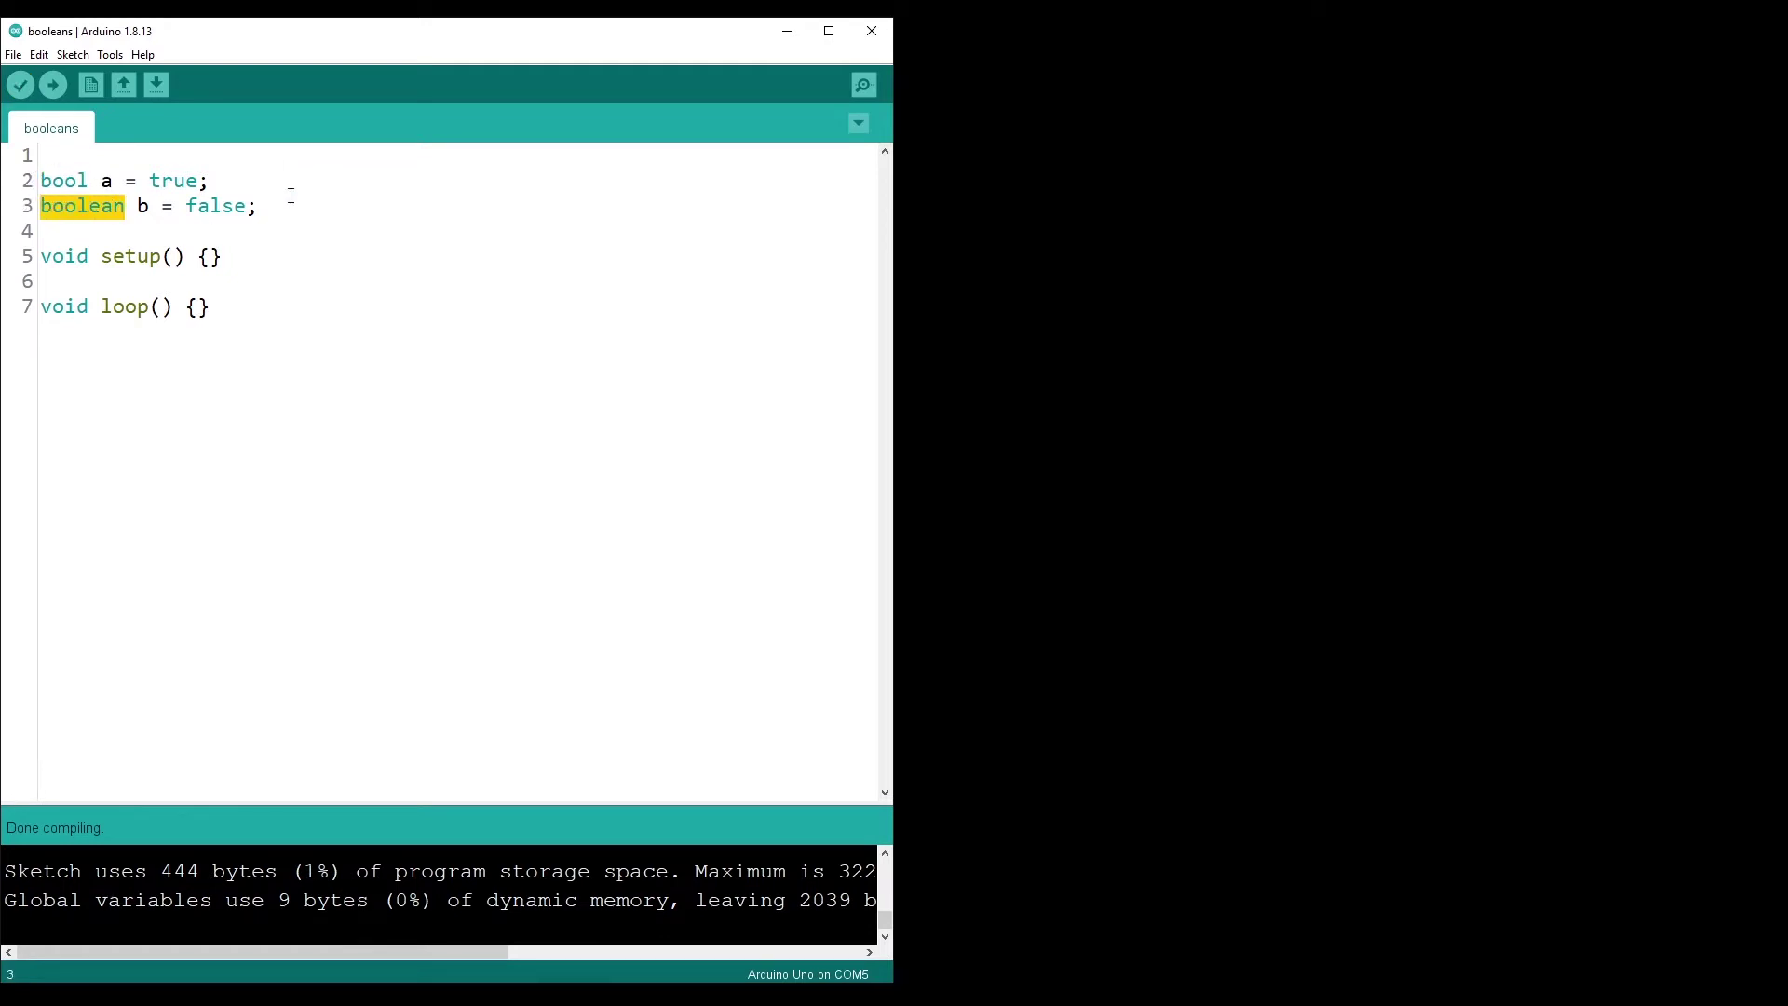
pyautogui.click(294, 180)
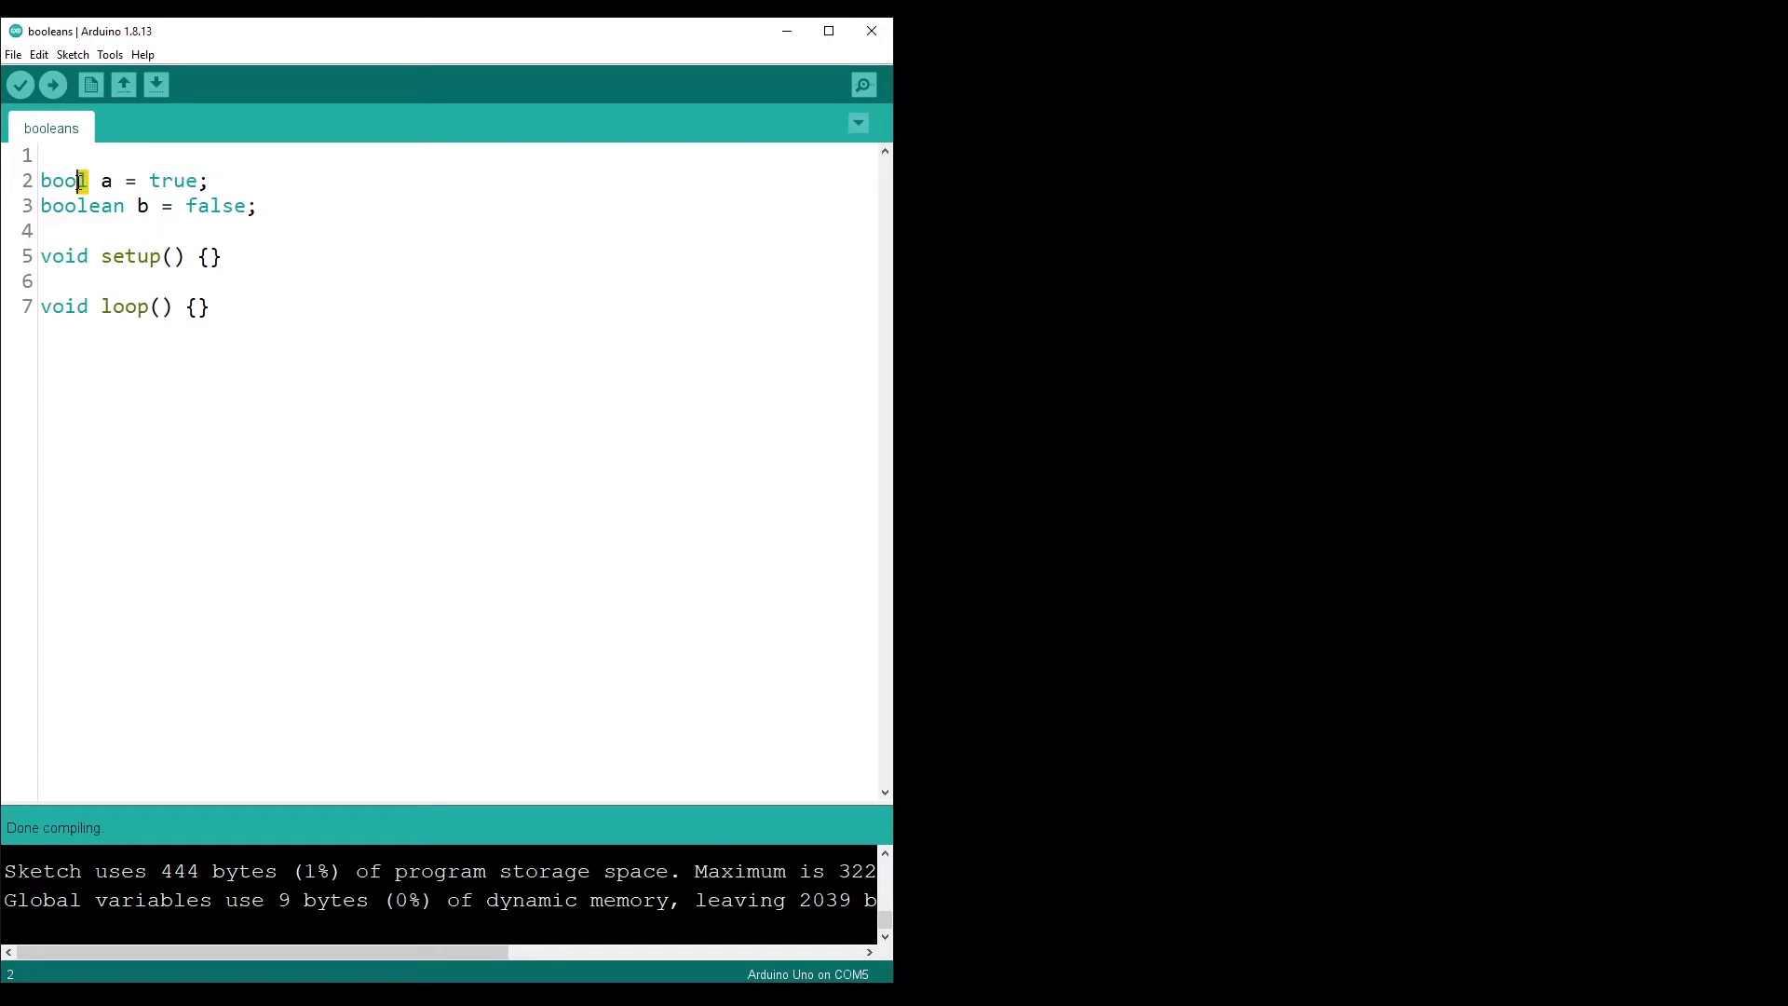
pyautogui.moveTo(90, 181)
pyautogui.mouseDown()
pyautogui.moveTo(41, 180)
pyautogui.moveTo(41, 206)
pyautogui.mouseUp()
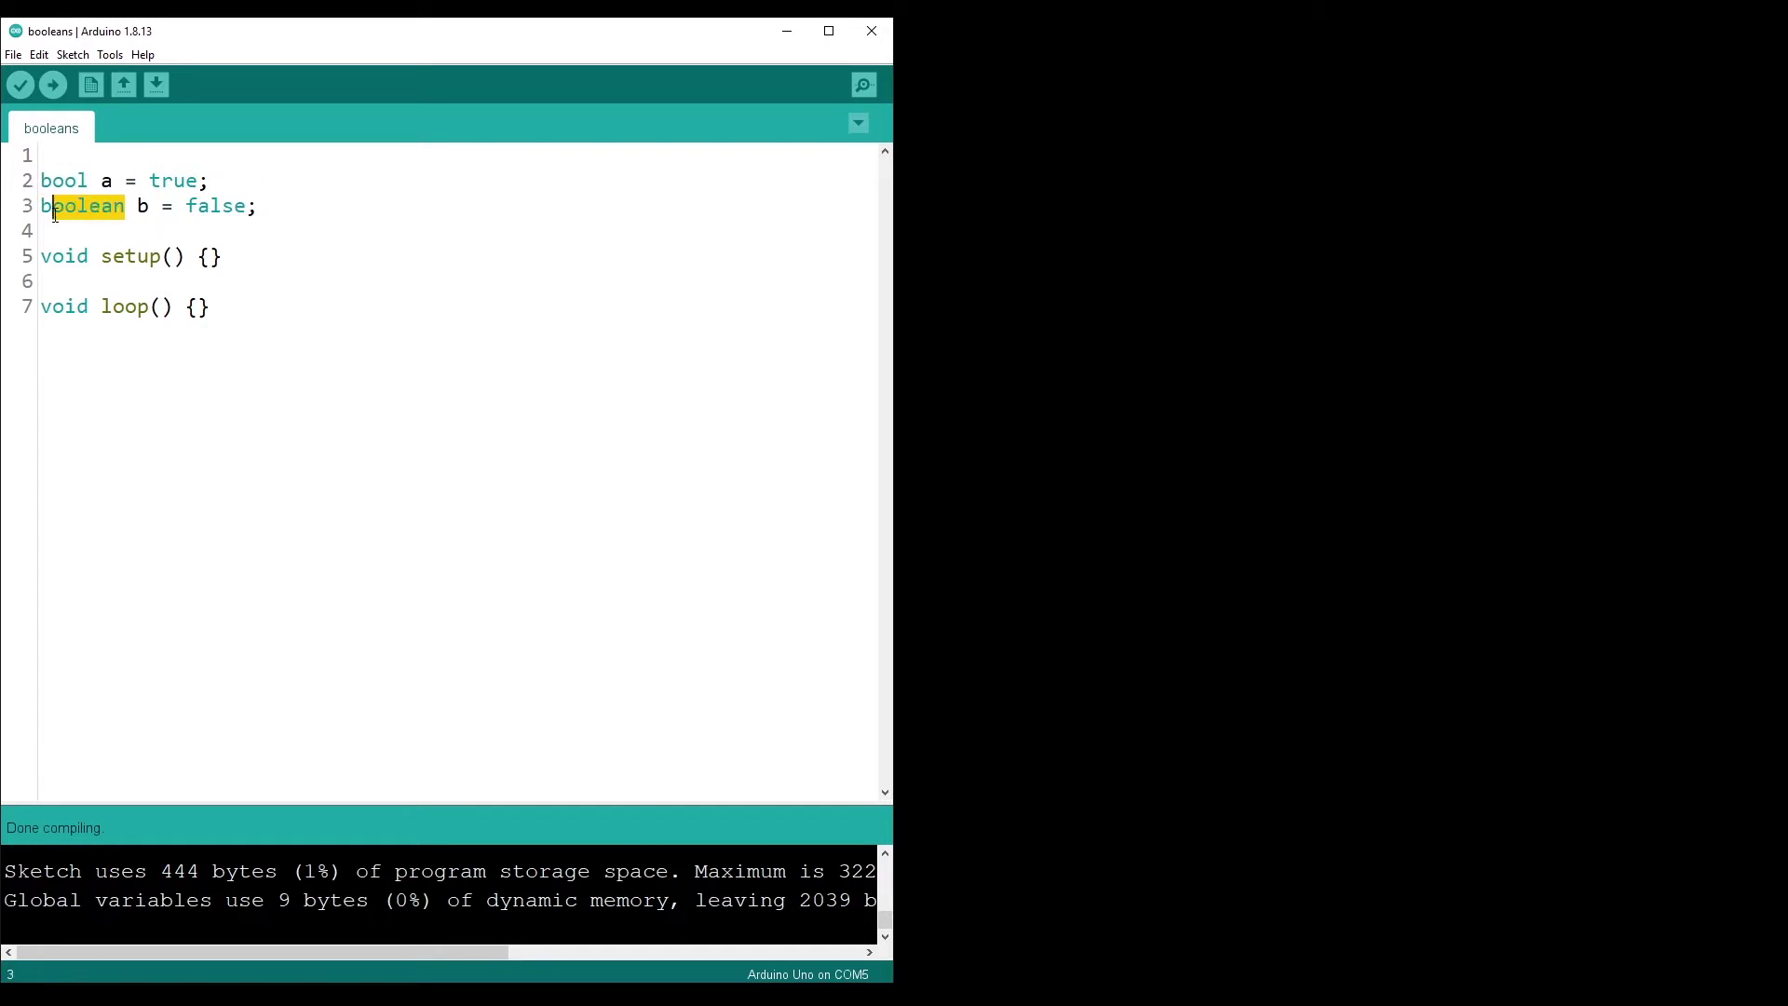
pyautogui.click(261, 187)
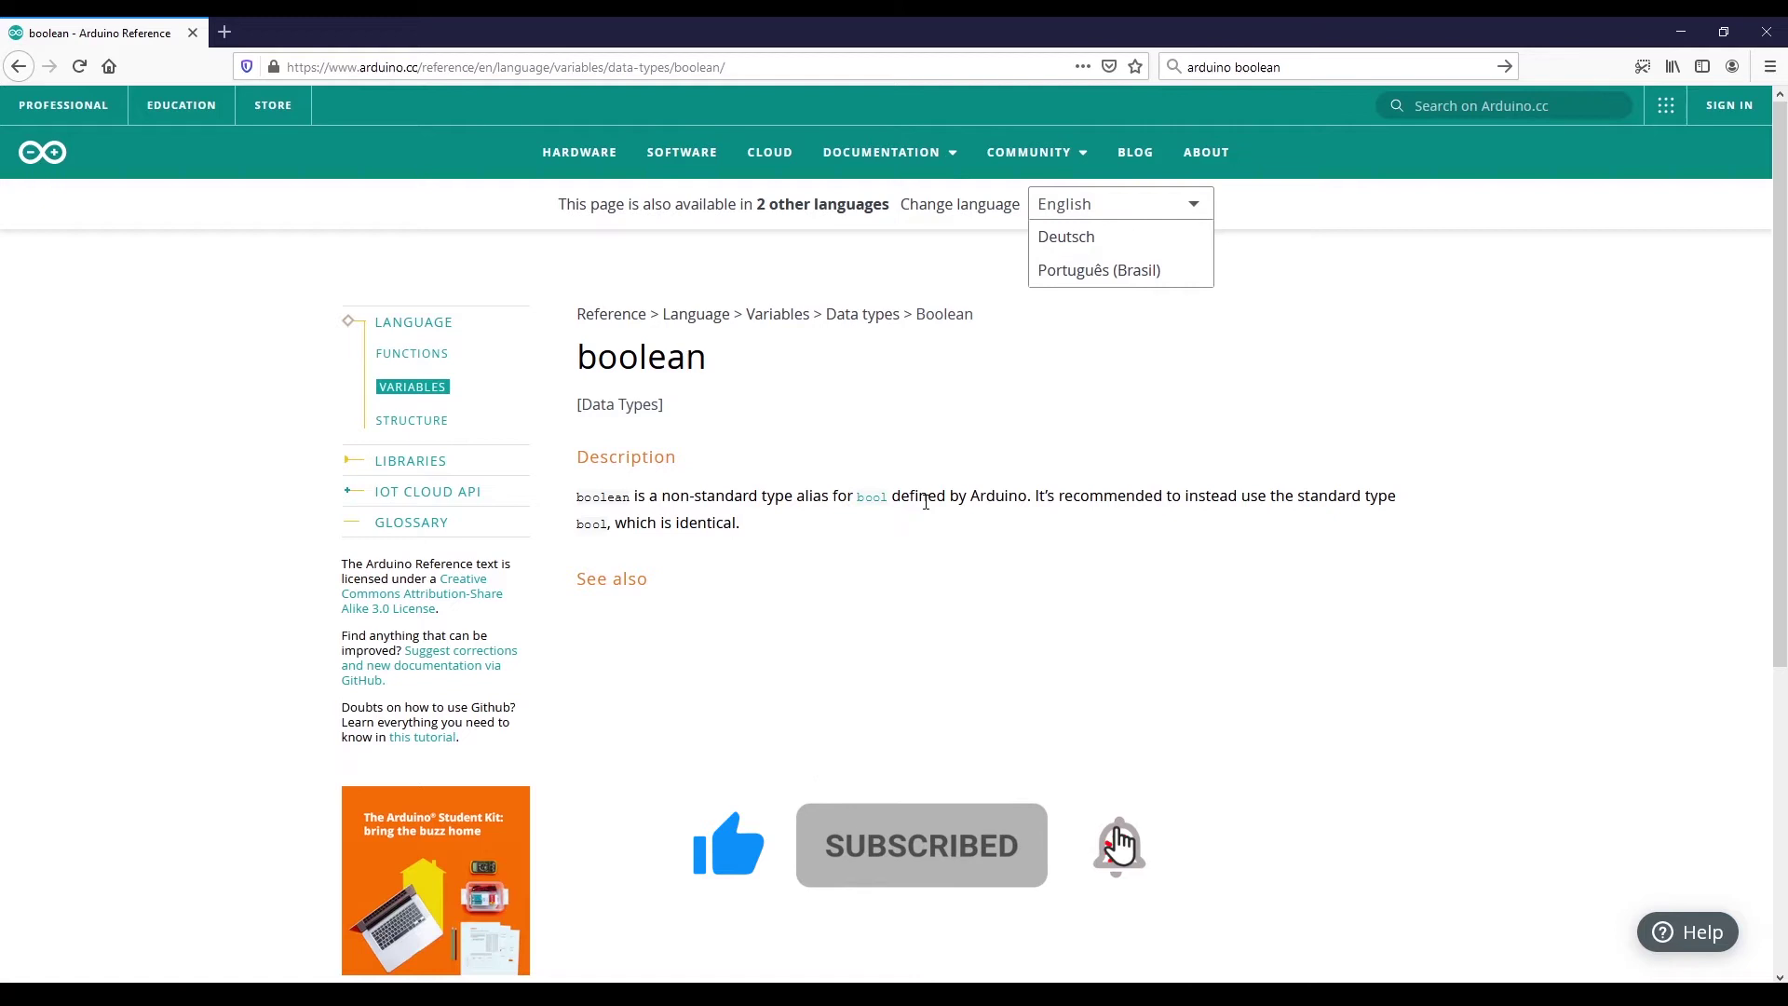
# Read the boolean page description, then follow its link to the bool reference page.
pyautogui.doubleClick(1021, 497)
pyautogui.click(1028, 498)
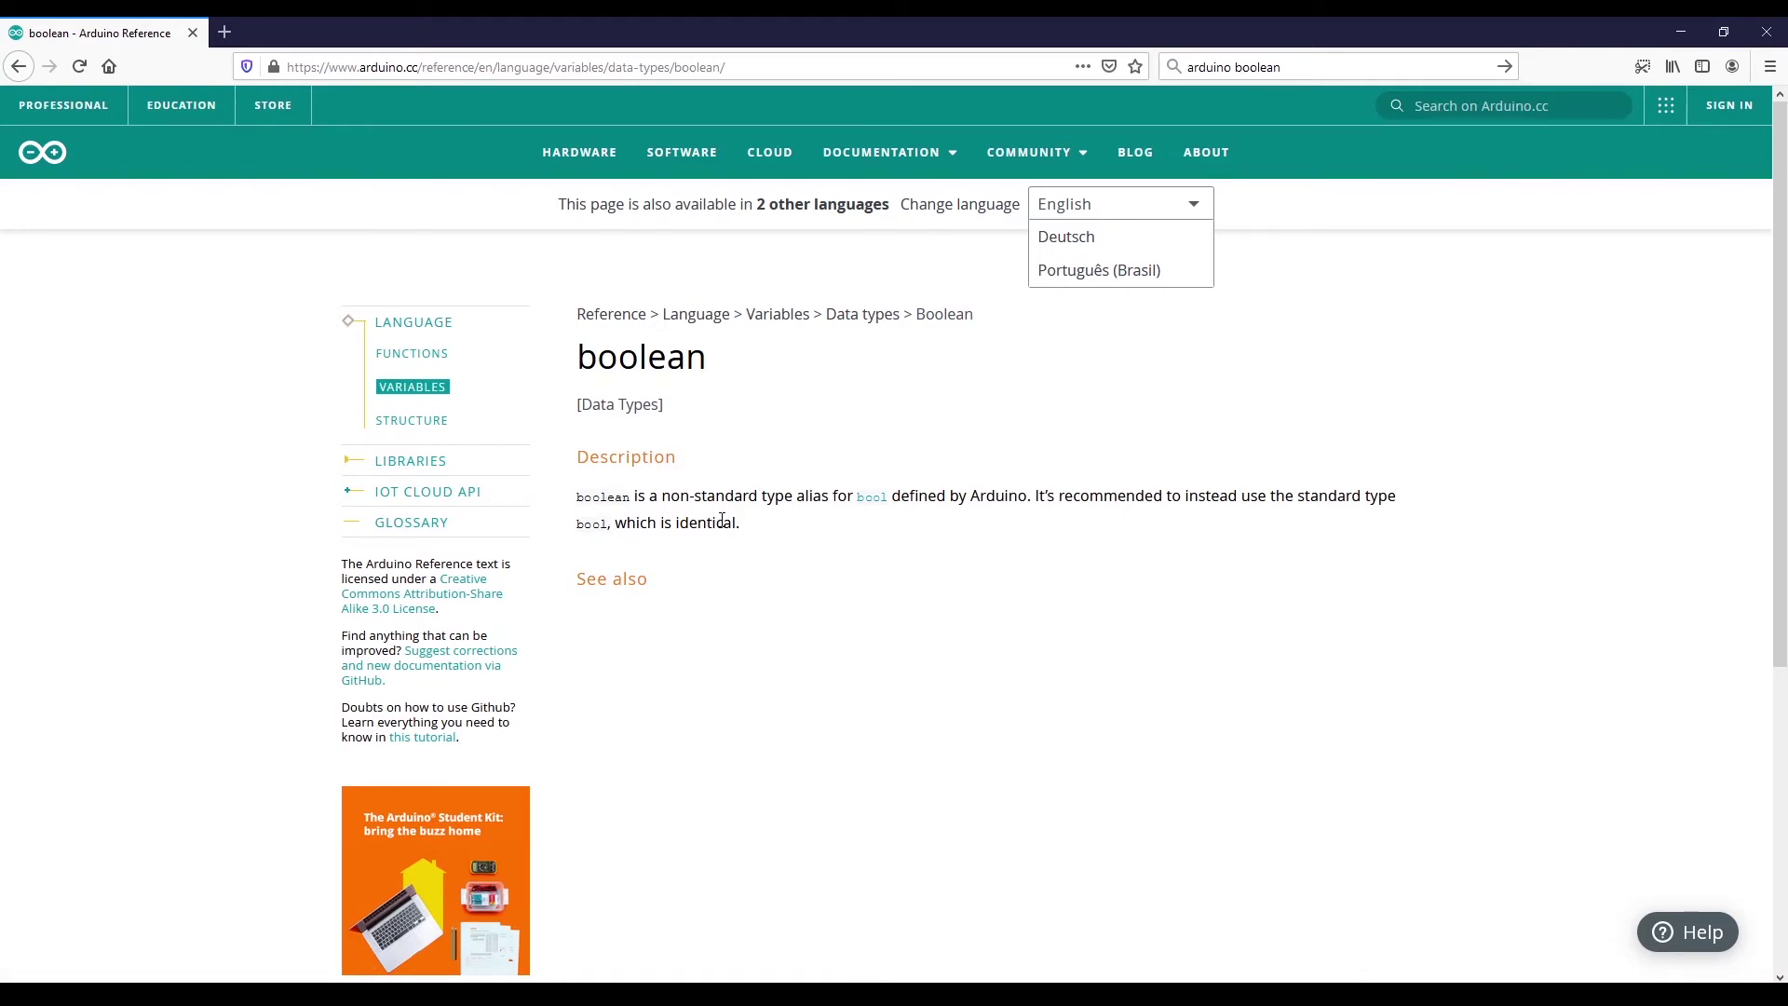
pyautogui.moveTo(974, 498); pyautogui.dragTo(1020, 496)
pyautogui.click(1031, 496)
pyautogui.click(873, 500)
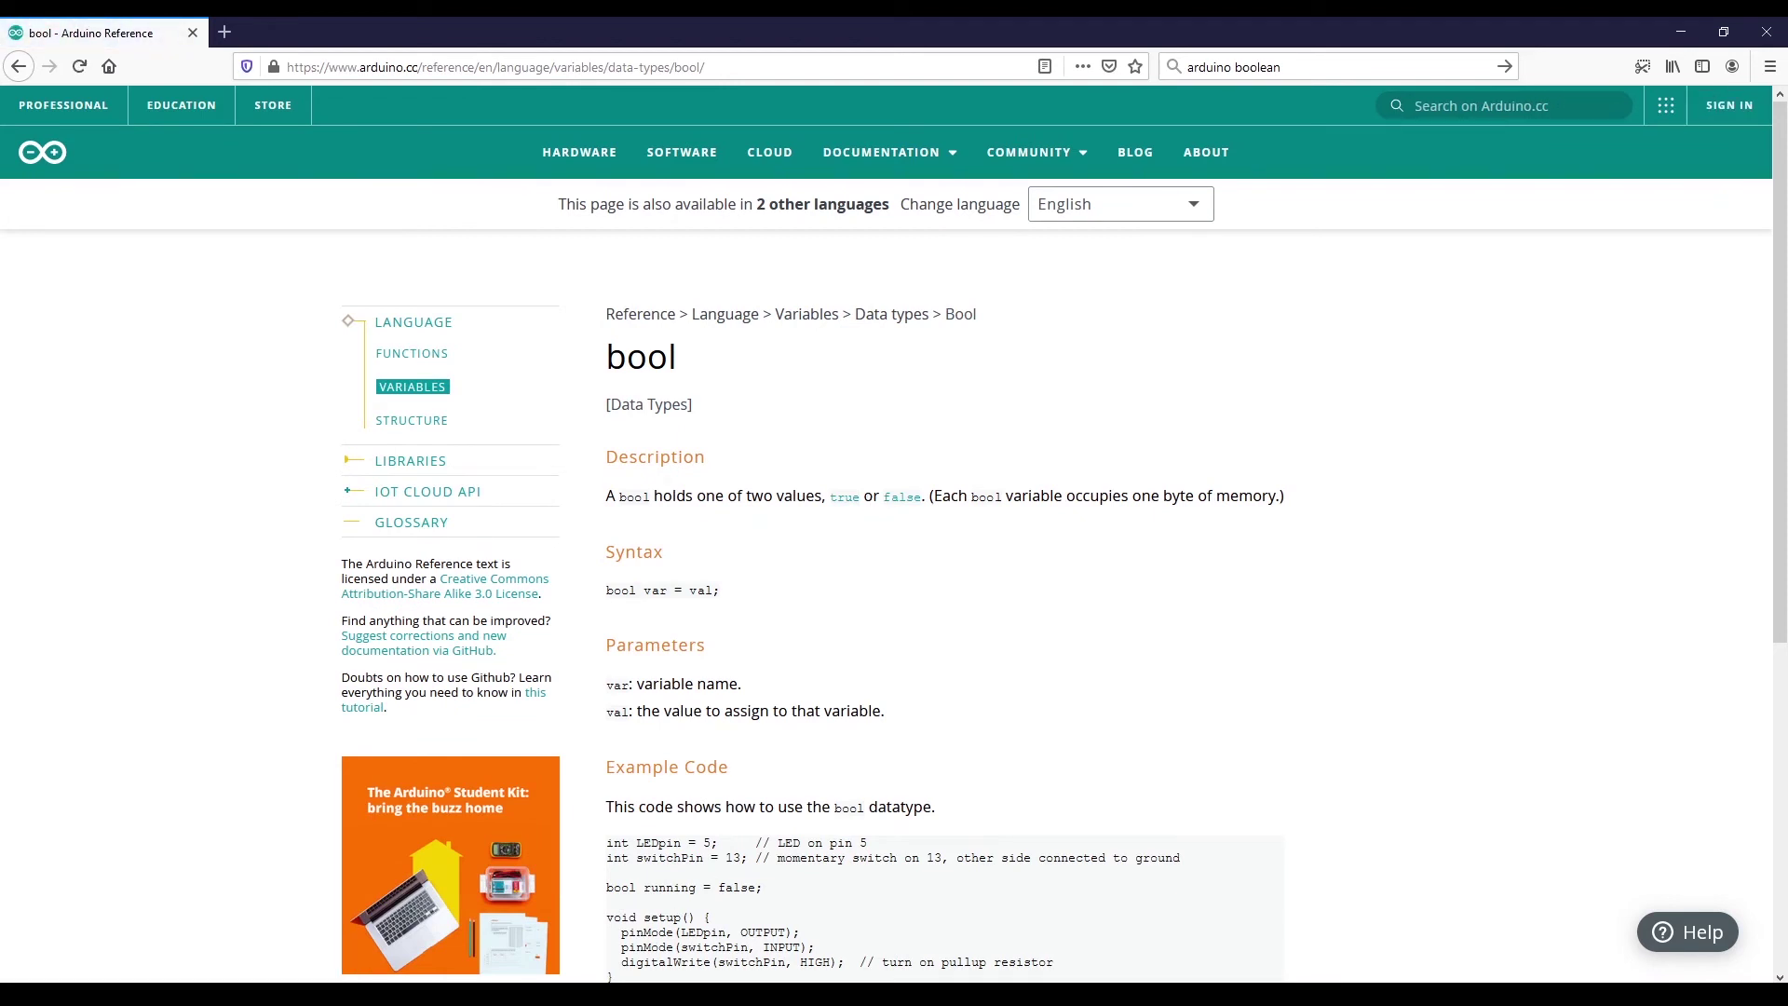
# Return to the booleans sketch and select the 'boolean b = false' line.
pyautogui.hotkey('alt', 'Tab')
pyautogui.click(295, 212)
pyautogui.hotkey('shift', 'Home')
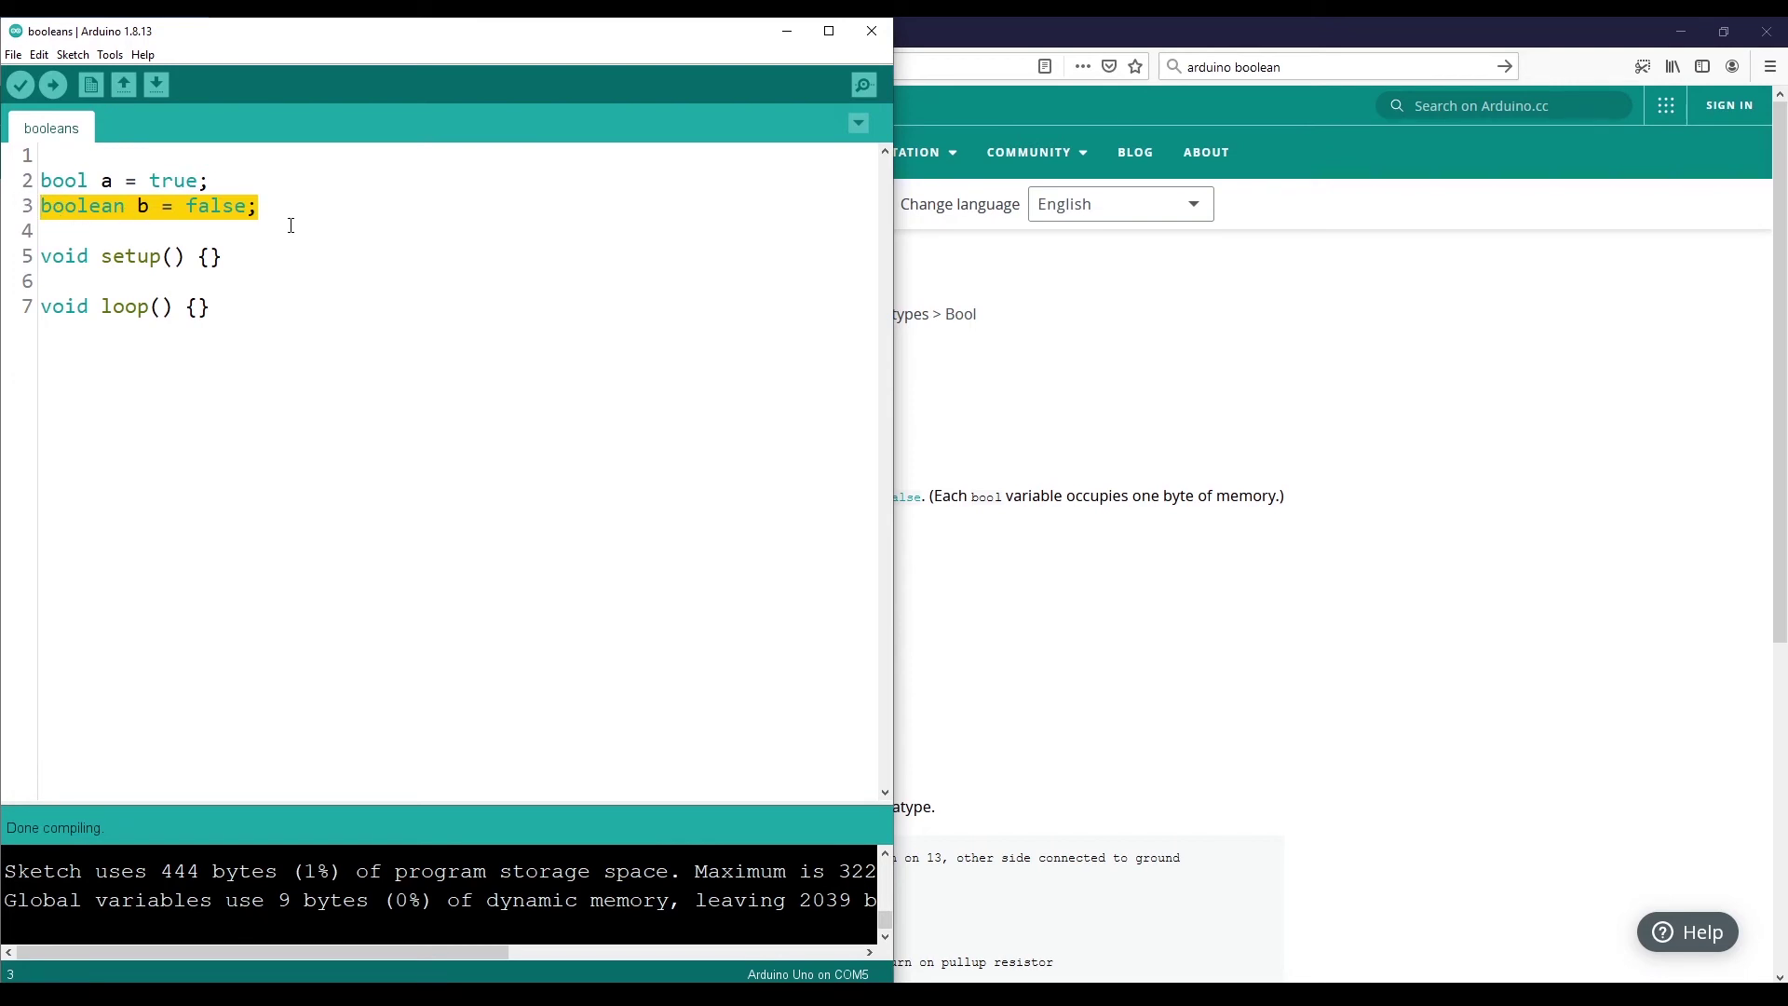
# Delete 'boolean b = false' and its leftover empty line, leaving 'bool a = true'.
pyautogui.press('BackSpace')
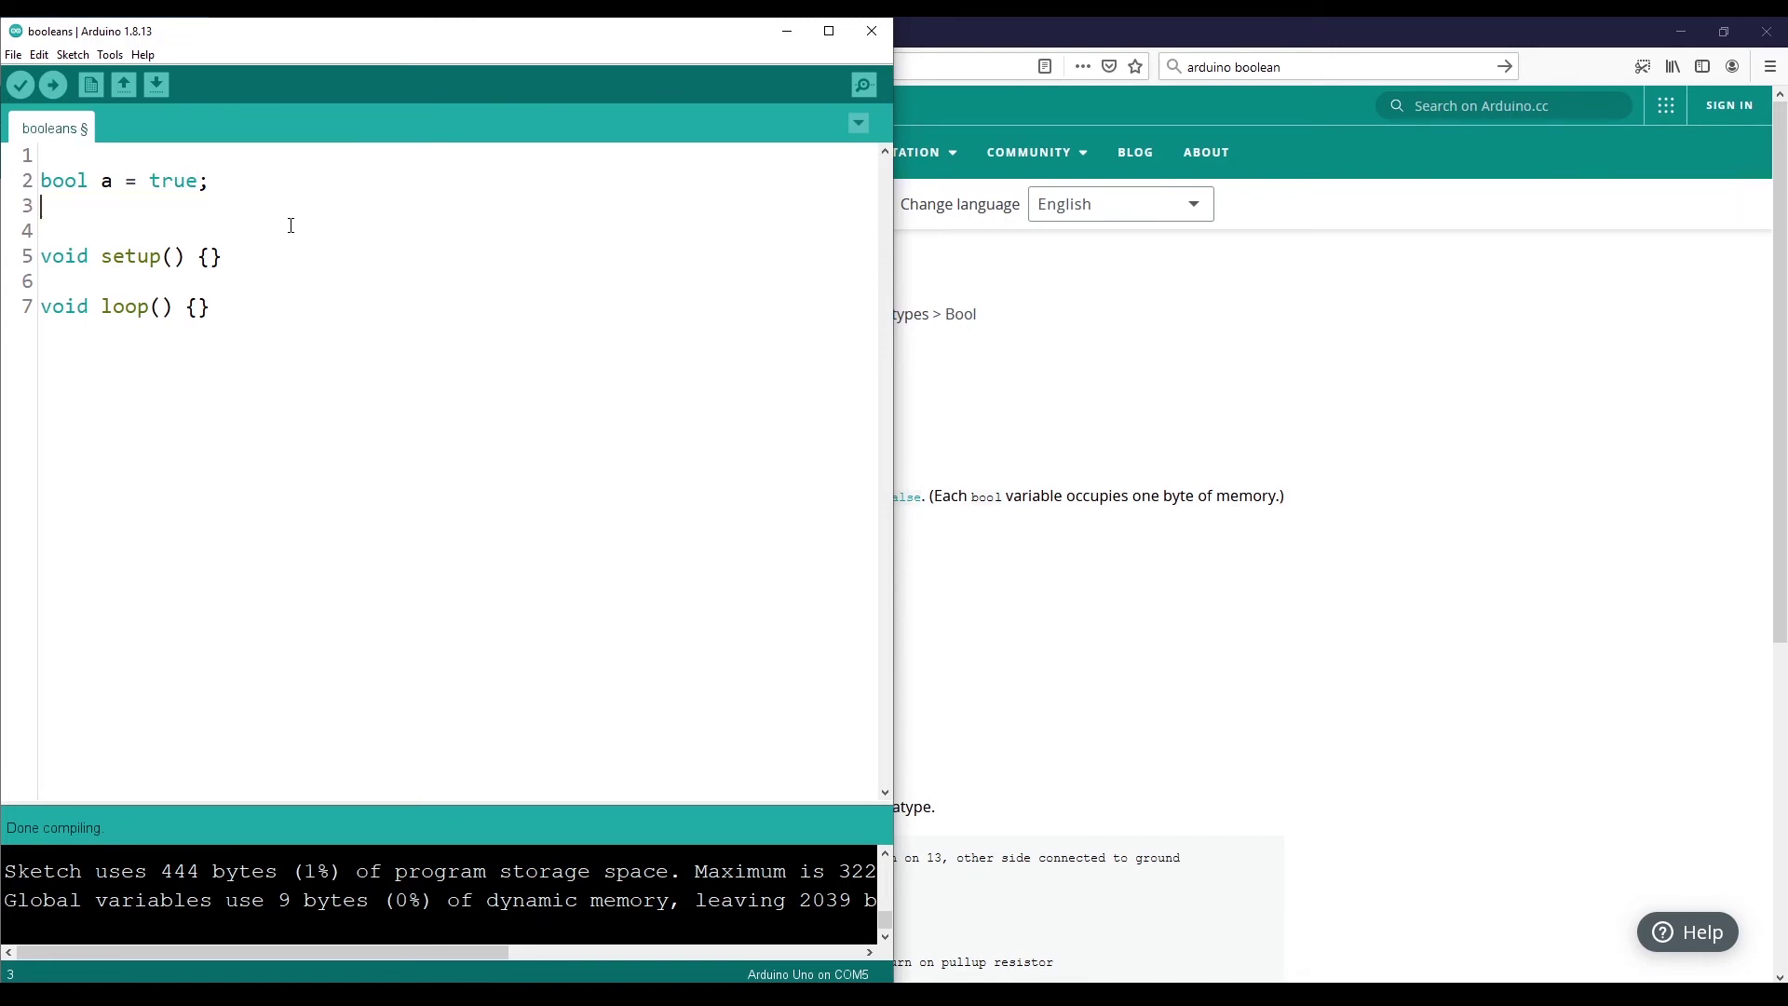
pyautogui.press('BackSpace')
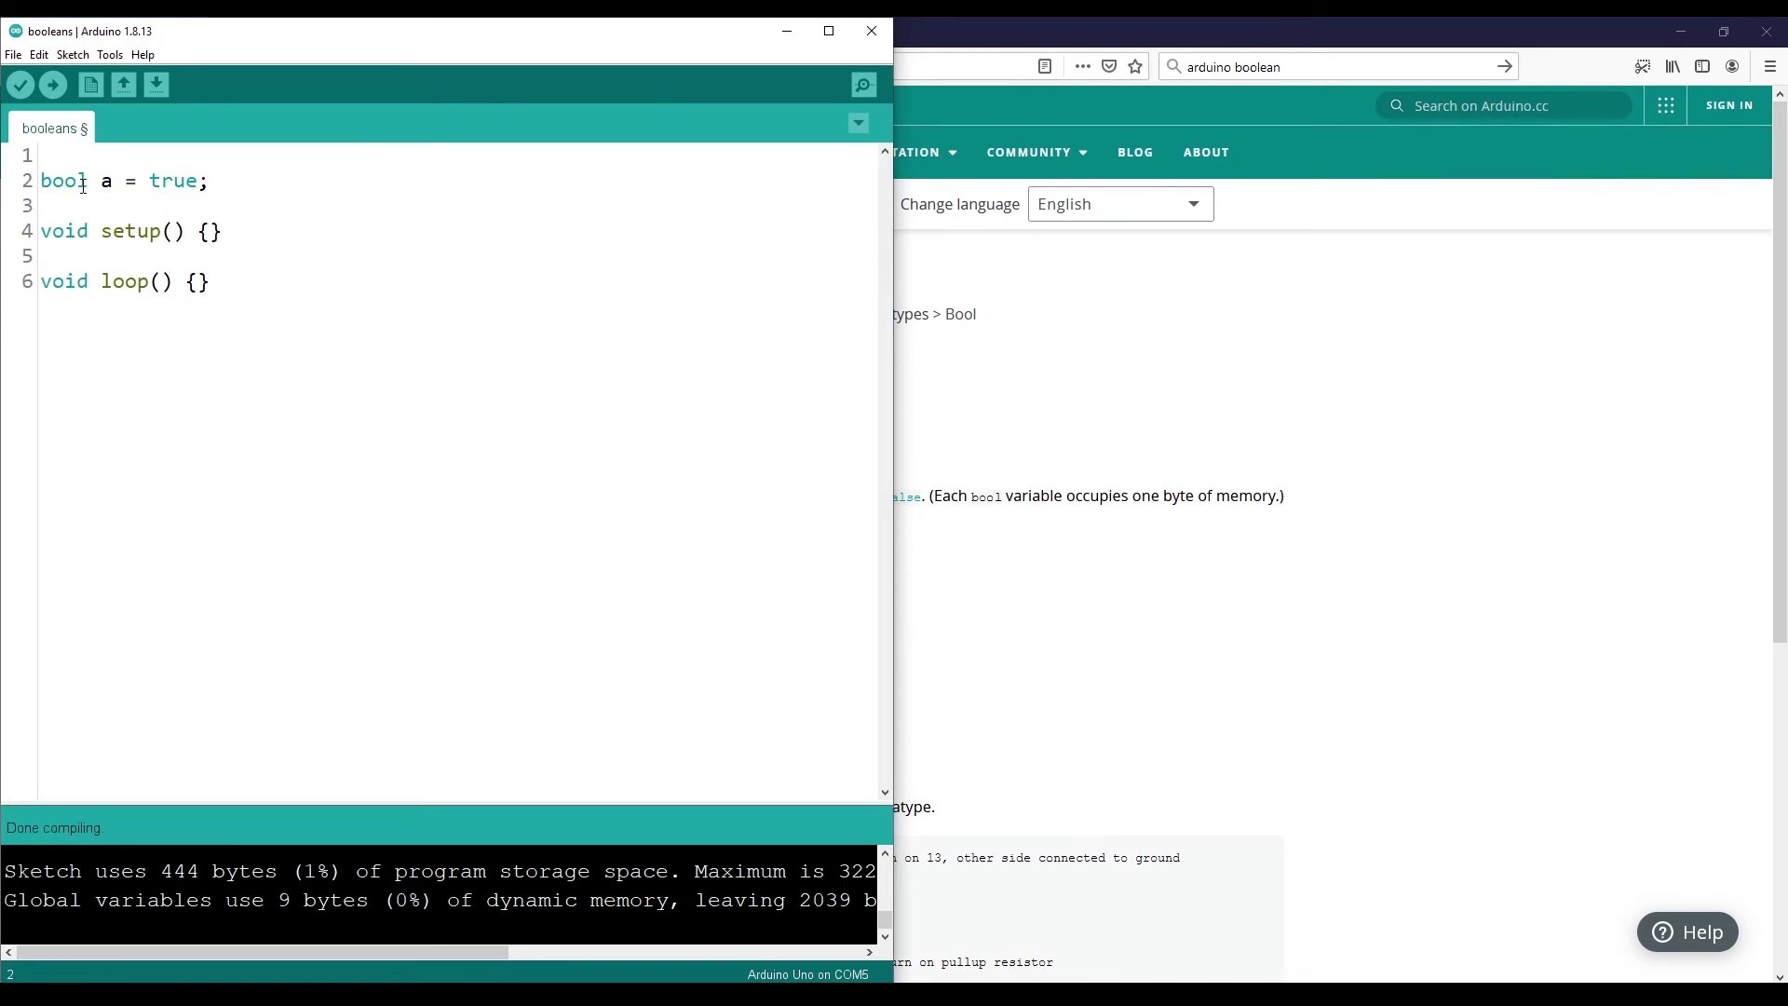
pyautogui.doubleClick(83, 184)
pyautogui.click(77, 184)
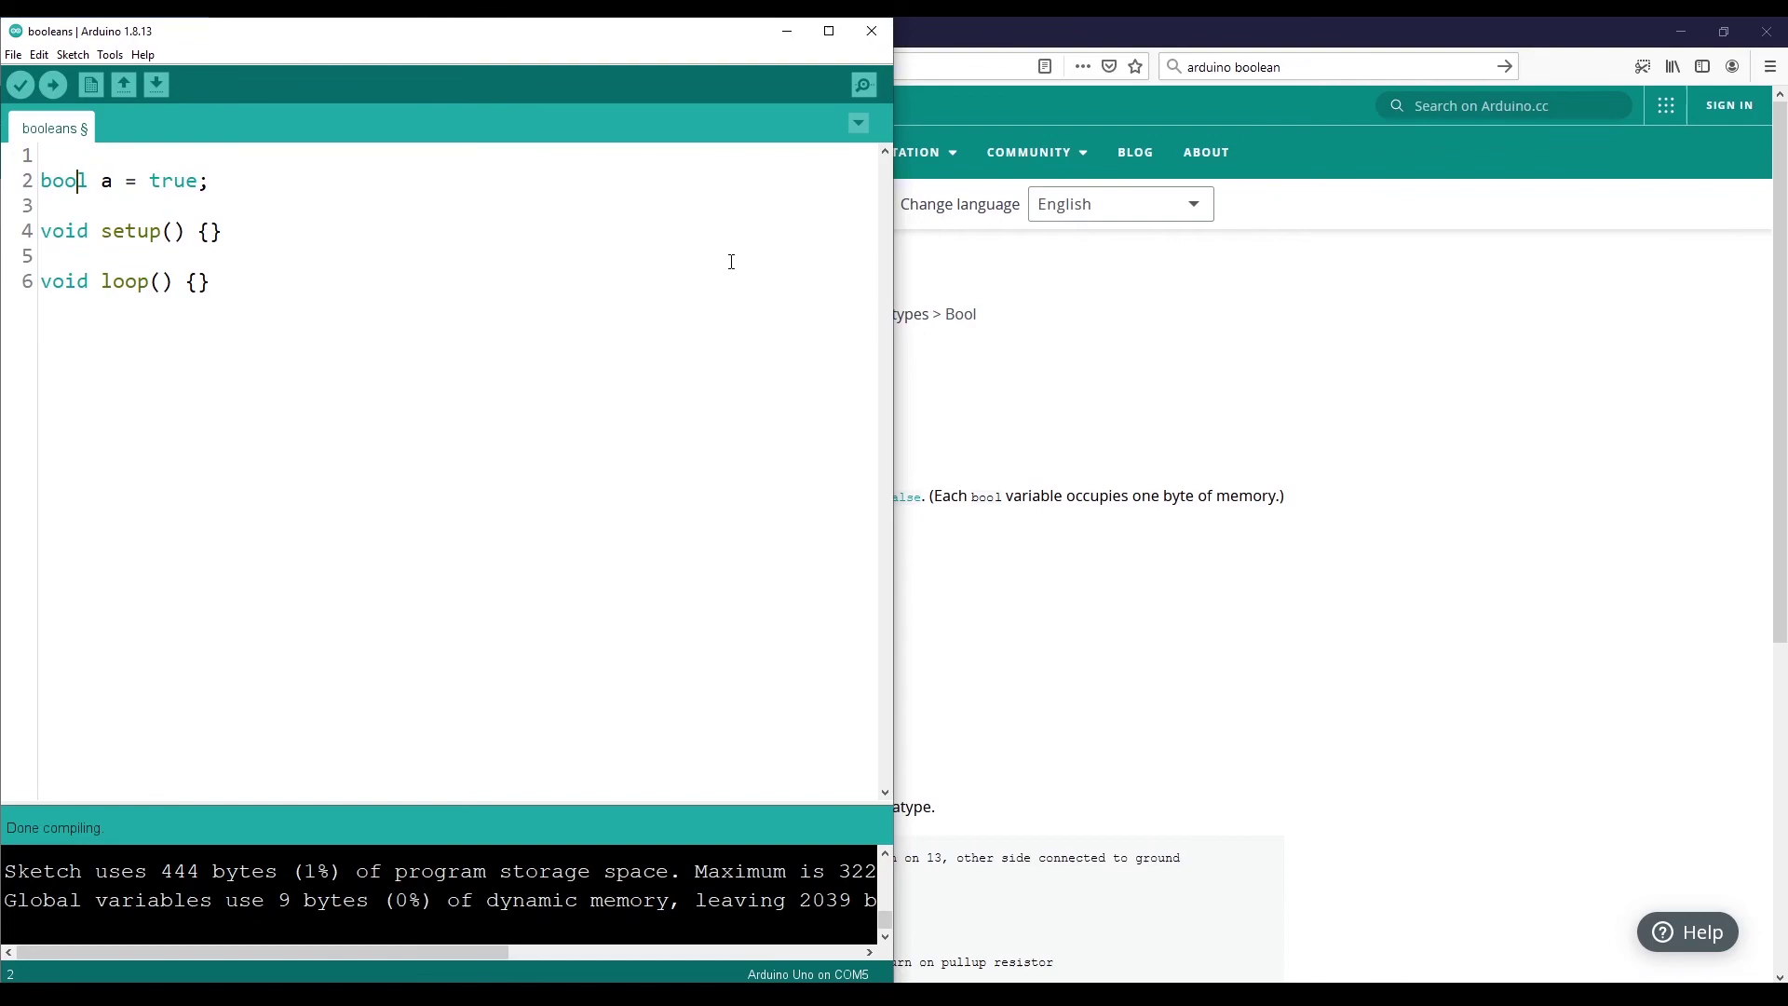